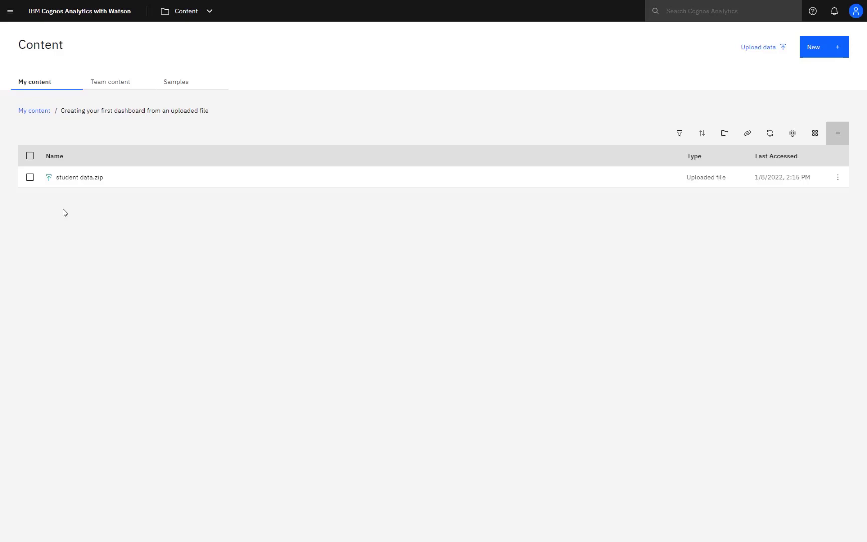
Step: Create a dashboard from the student data.zip upload using the first blank Tabbed template
click(30, 177)
click(725, 136)
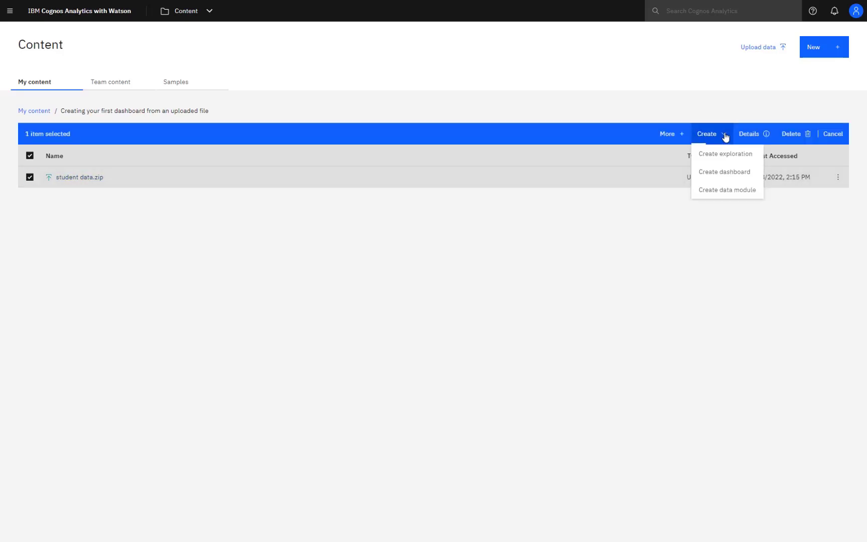
click(718, 173)
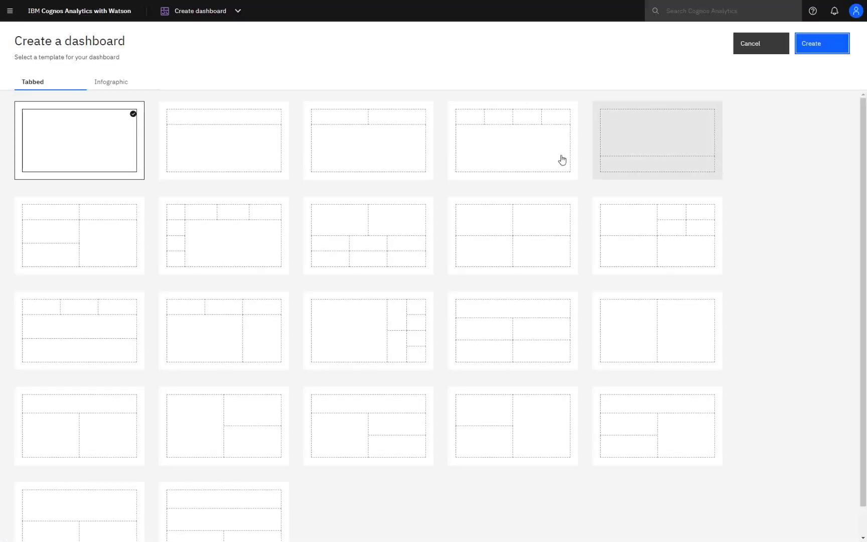
click(82, 147)
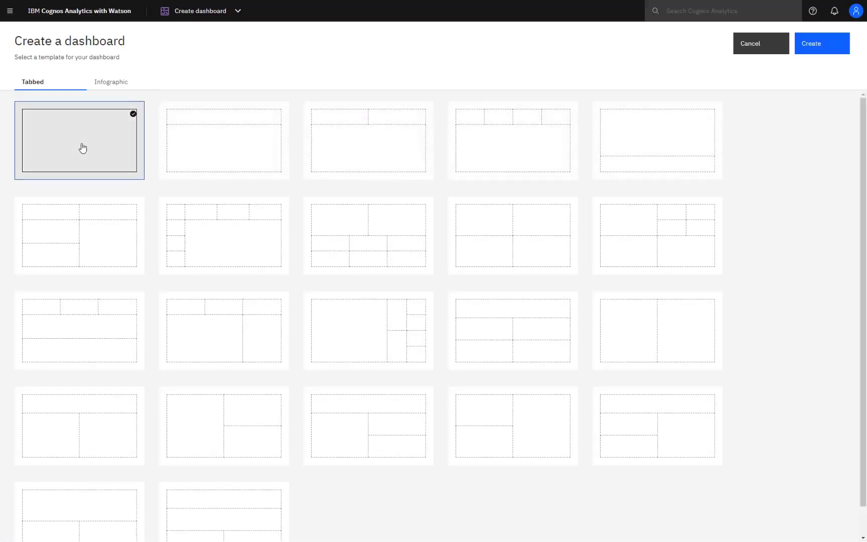
click(828, 50)
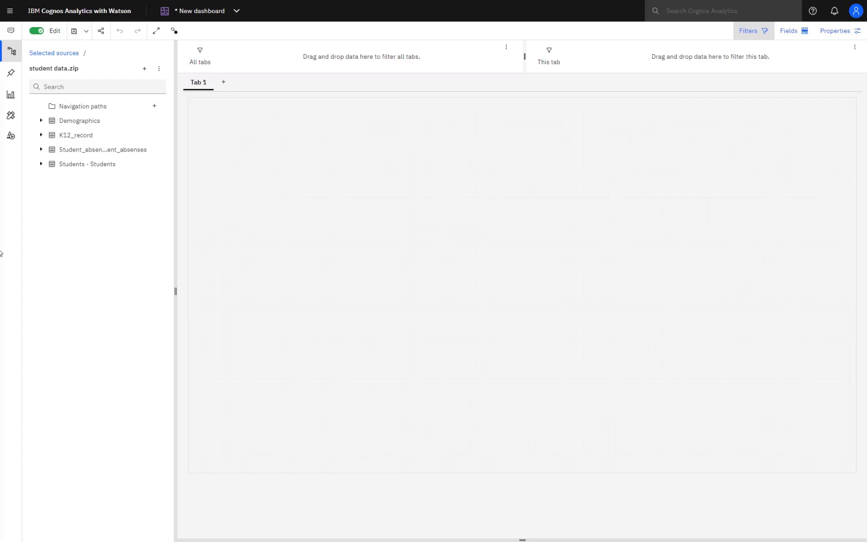
Step: Expand Demographics, K12_record and Students - Students to list fields like PERSON_ID, GRADE_ENROLLED and BIRTHDATE
click(41, 121)
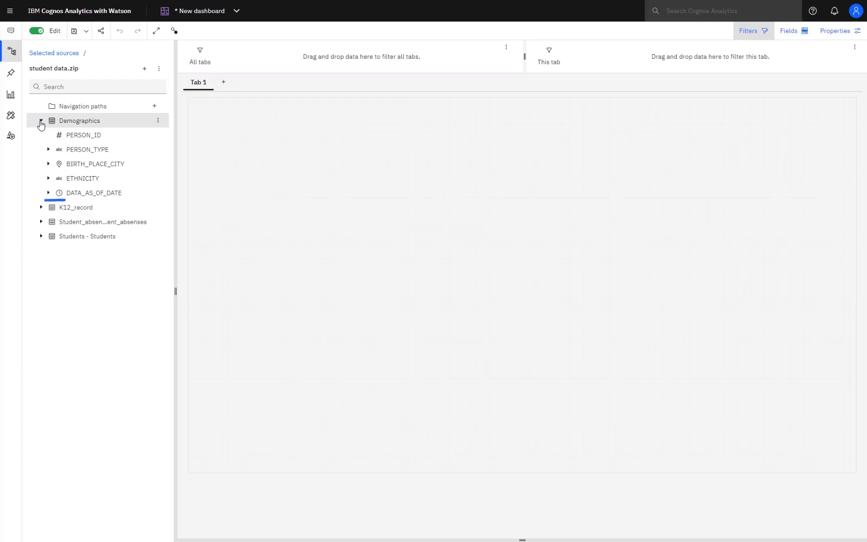
click(41, 207)
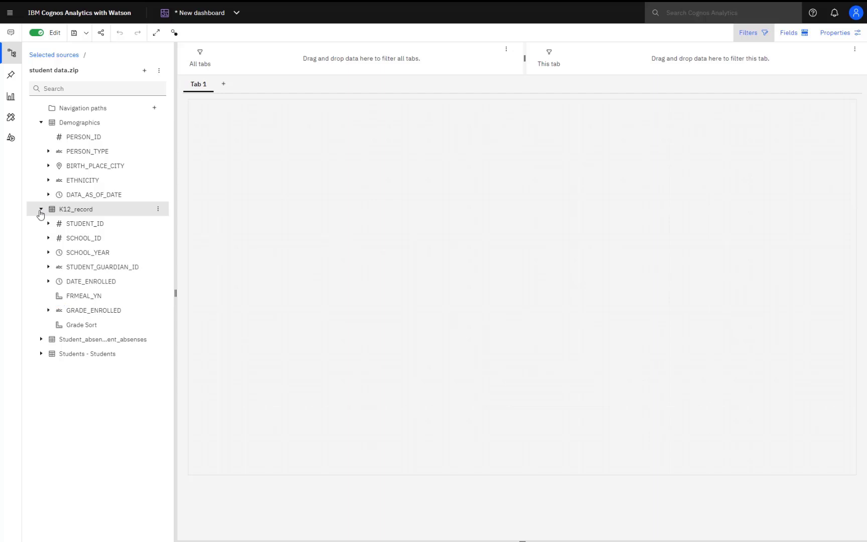
key(End)
key(Right)
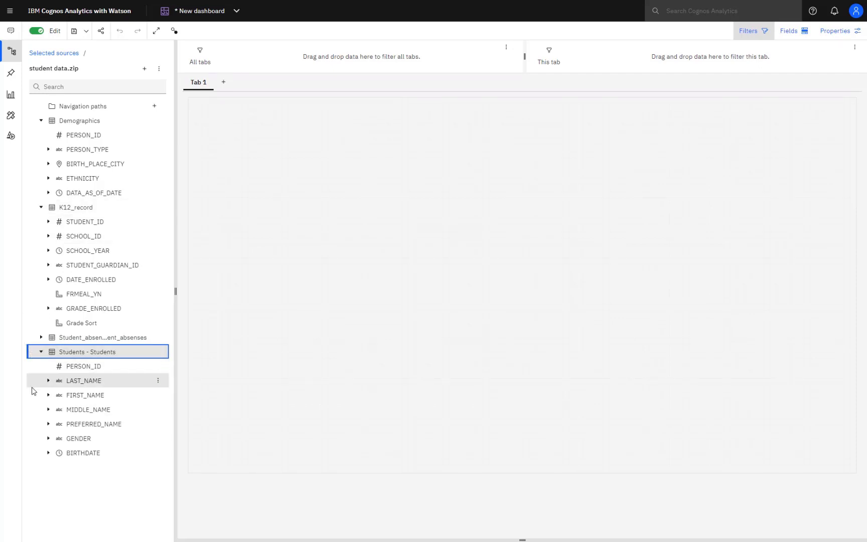
Step: Expand the Students GENDER field to list its values F, M and Null
click(48, 439)
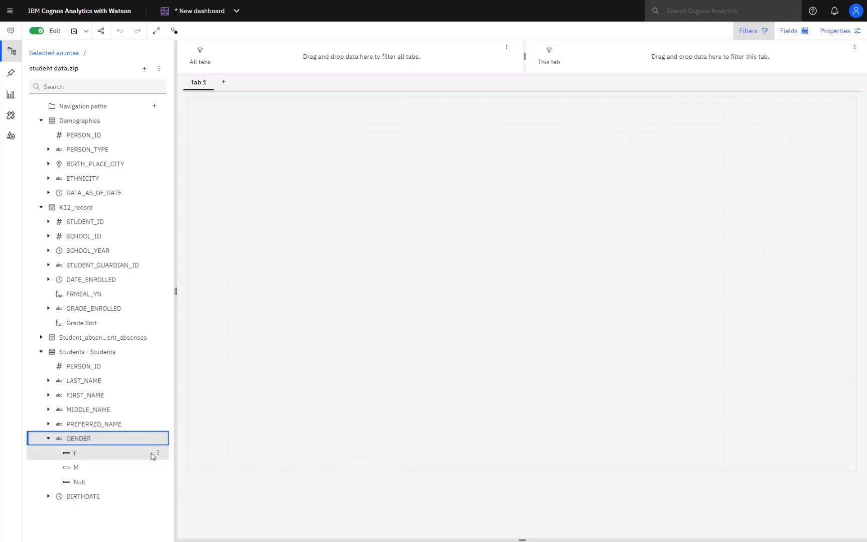
Step: Give GENDER the Text format type with 'Not provided' as its missing value characters
click(159, 440)
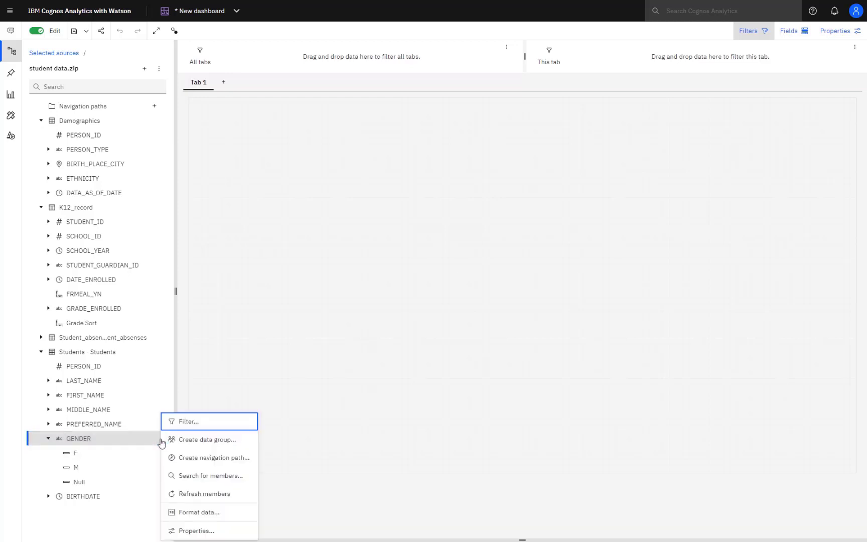
click(189, 512)
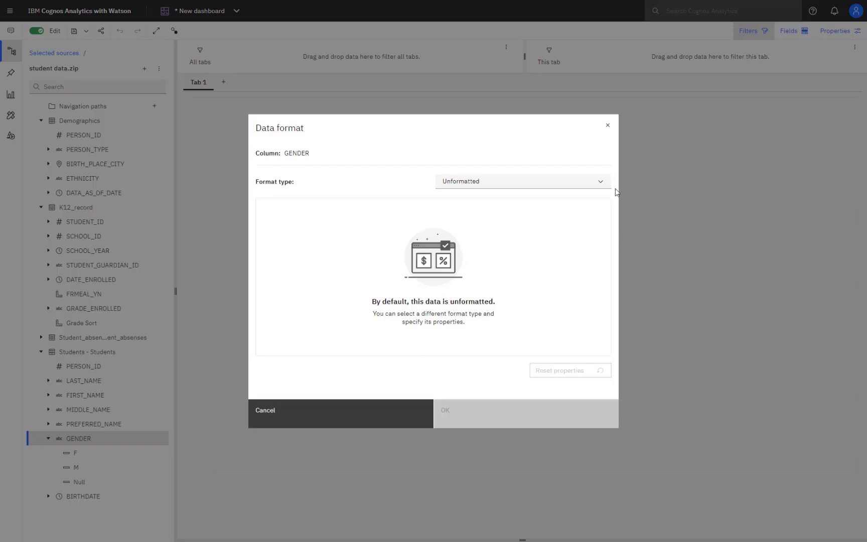
click(602, 184)
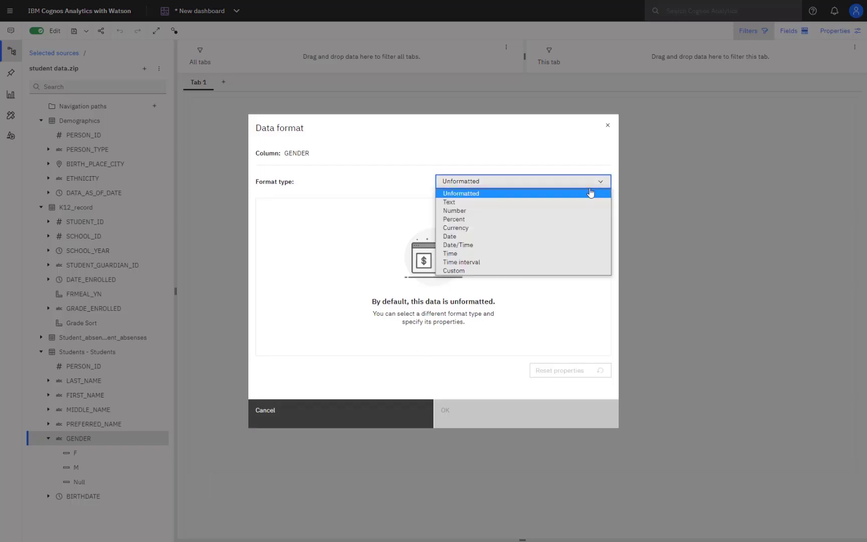
click(527, 203)
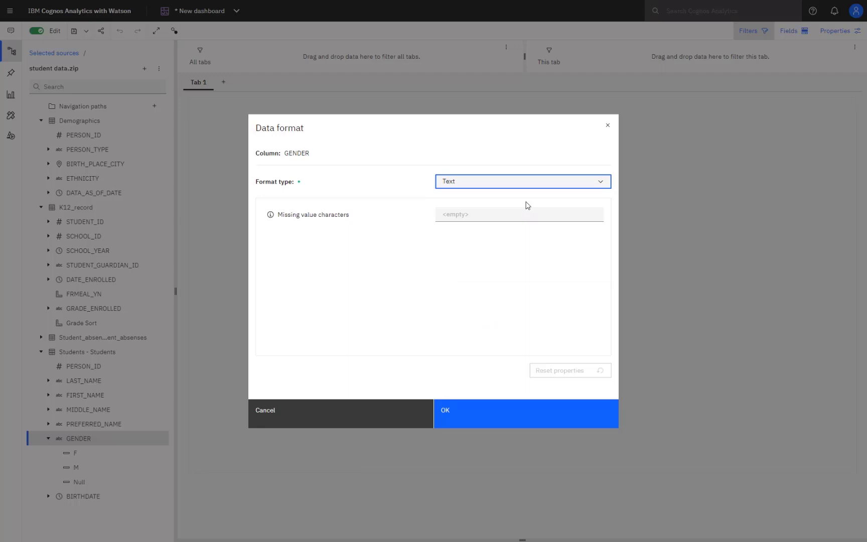
click(503, 215)
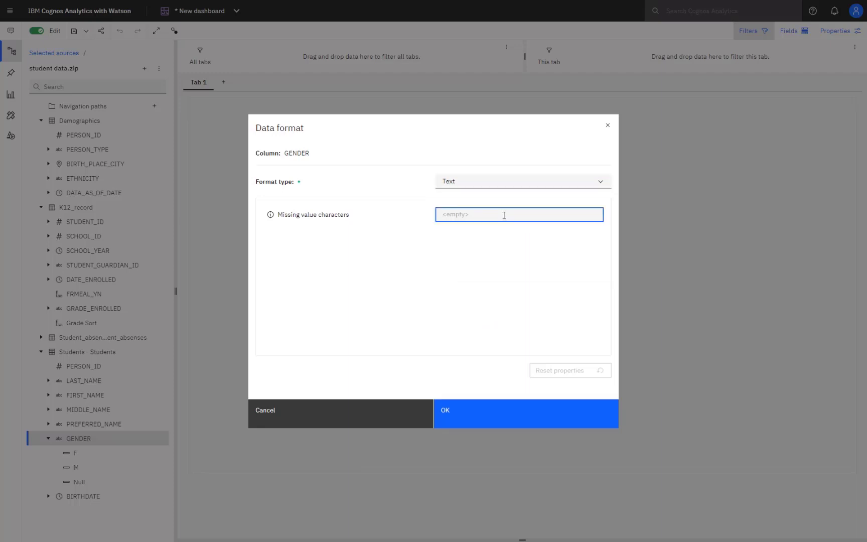
text(Not provided)
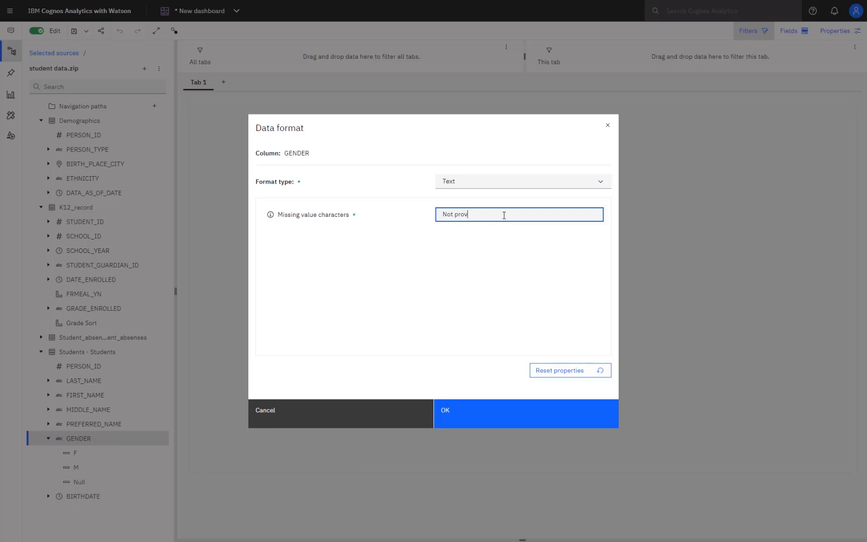
click(444, 420)
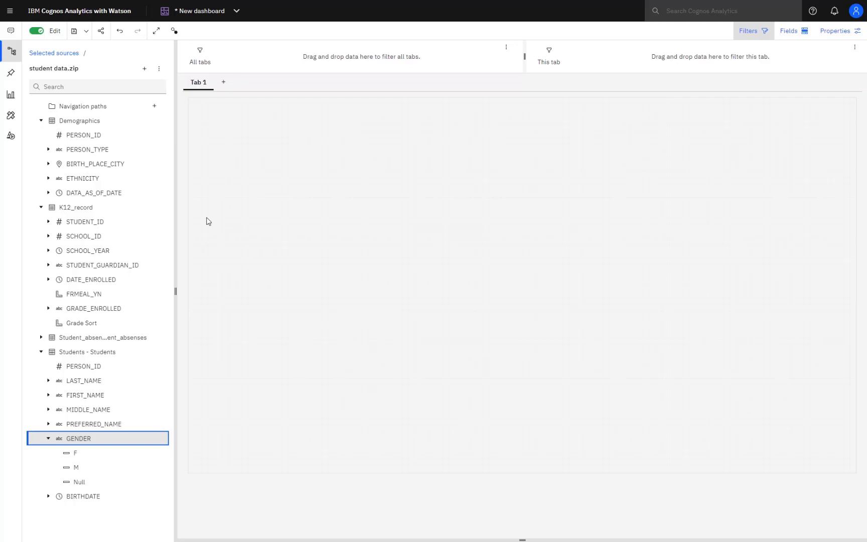
Step: Start grouping PERSON_TYPE with a Staff group of Assistant Principal, Principal, Superintendent and Teacher
click(44, 150)
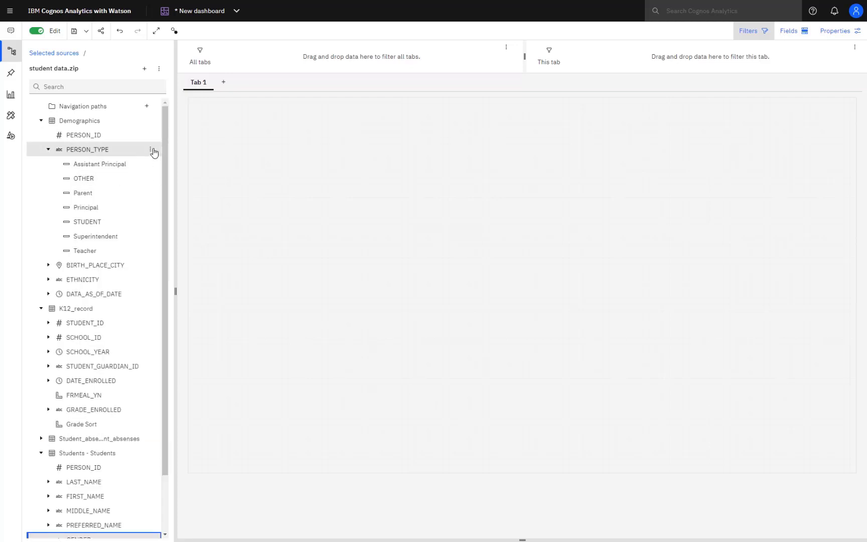
click(152, 150)
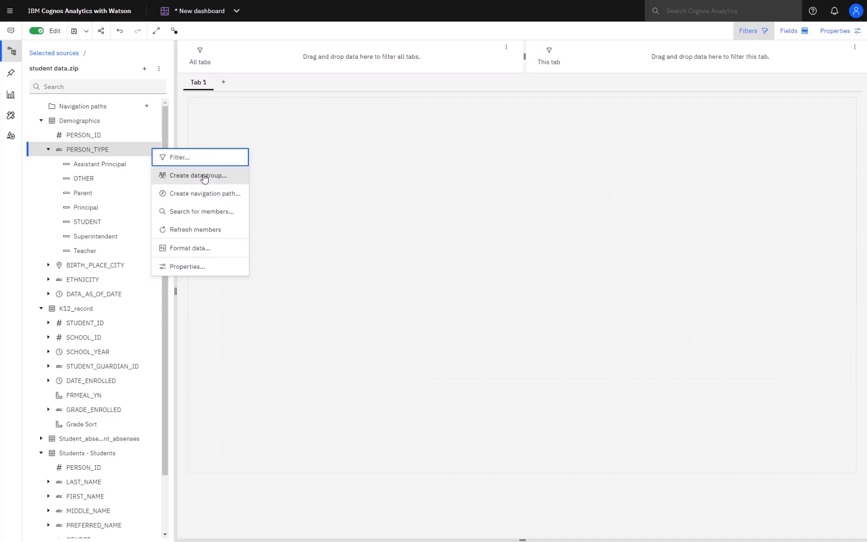
click(204, 175)
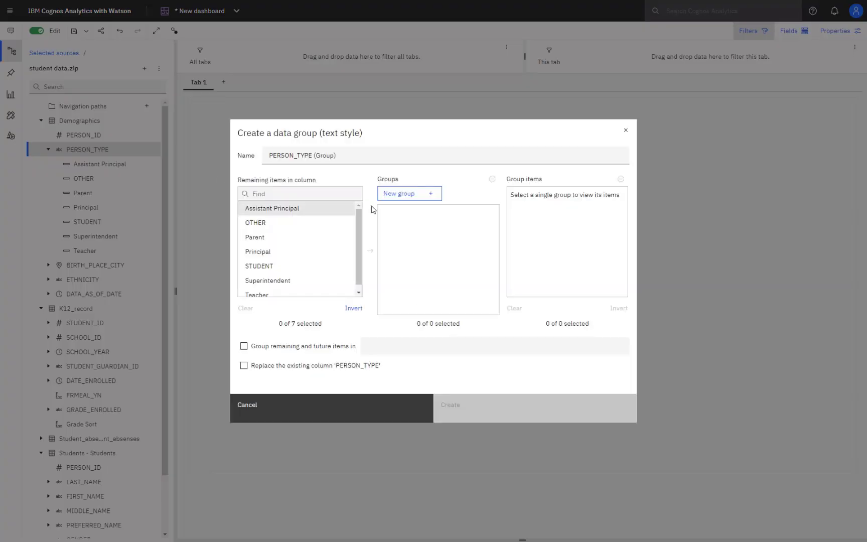
click(419, 196)
click(416, 212)
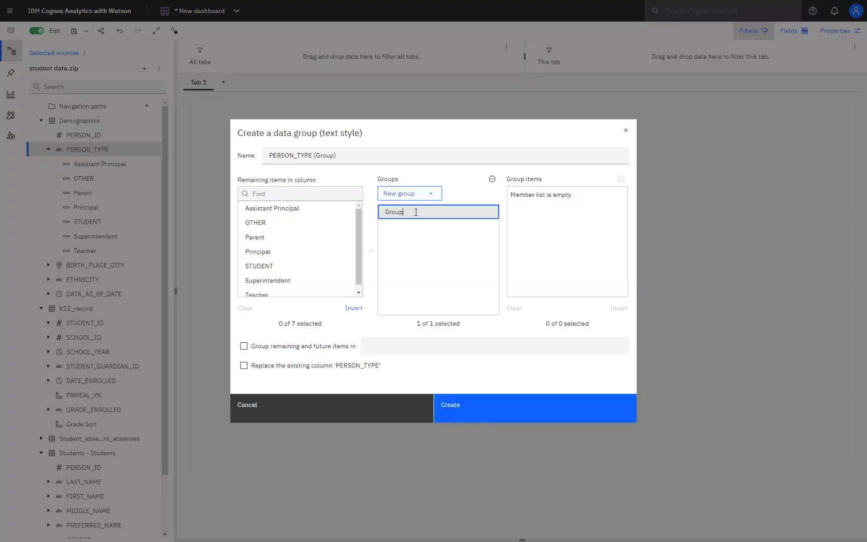
key(BackSpace)
key(BackSpace)
key(BackSpace)
key(BackSpace)
key(BackSpace)
text(Staff)
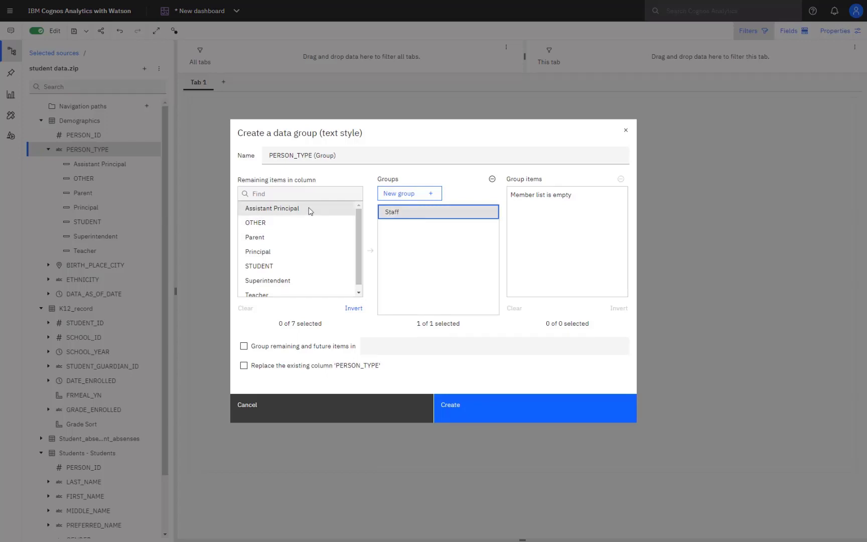
click(310, 209)
click(273, 254)
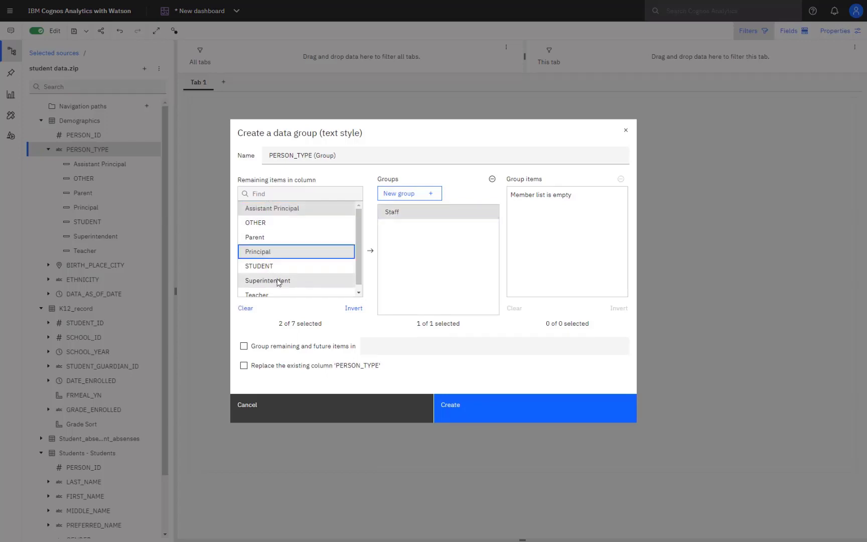
click(278, 281)
click(271, 294)
click(370, 250)
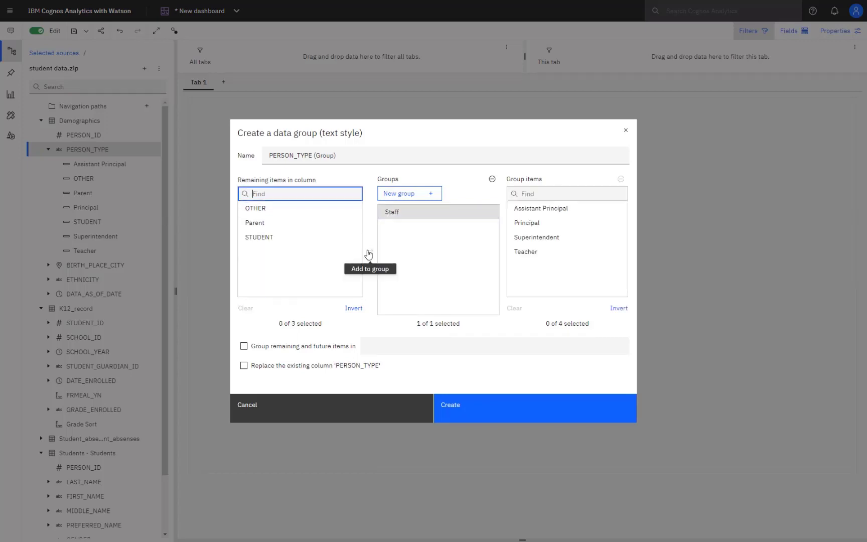
Step: Add a second group named 'parents' containing OTHER and Parent
click(390, 195)
click(394, 212)
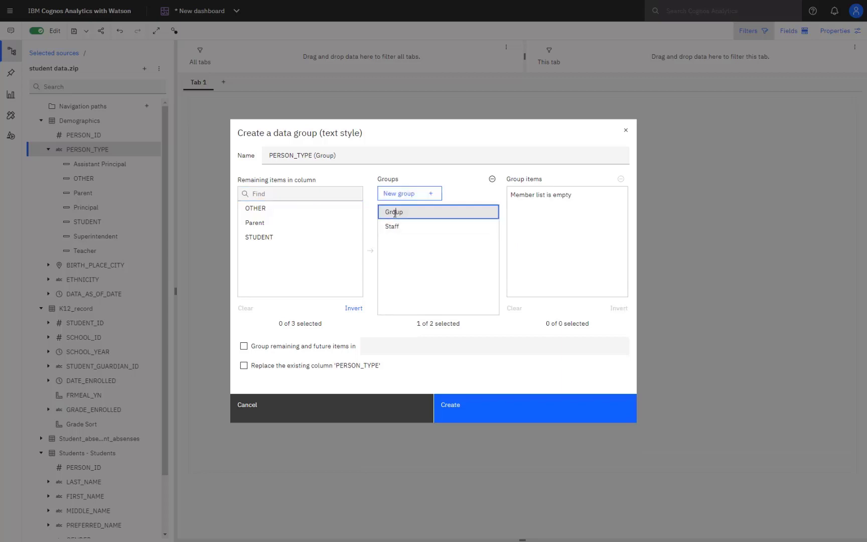
double_click(397, 211)
text(parents)
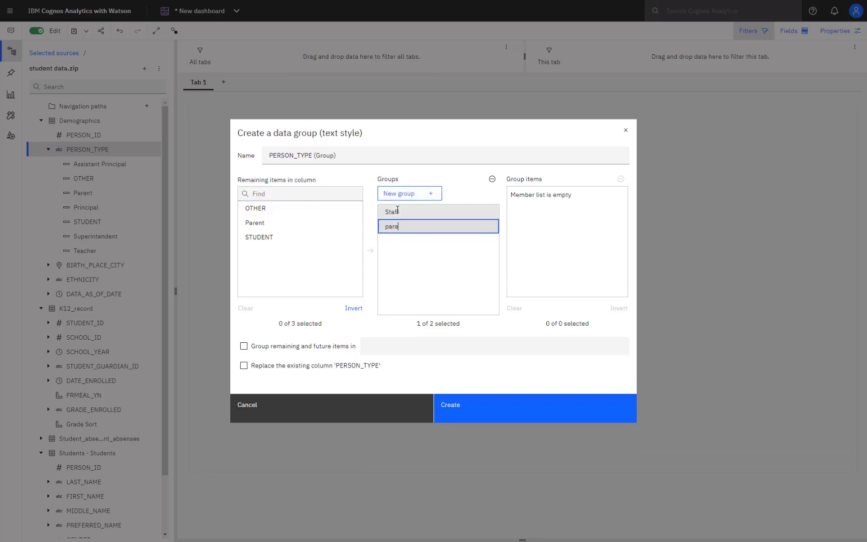
click(254, 208)
click(253, 223)
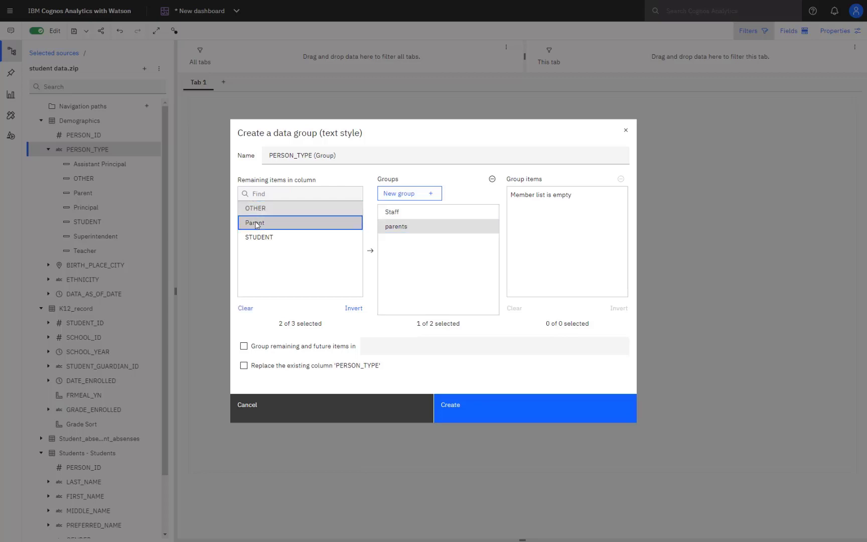
click(370, 251)
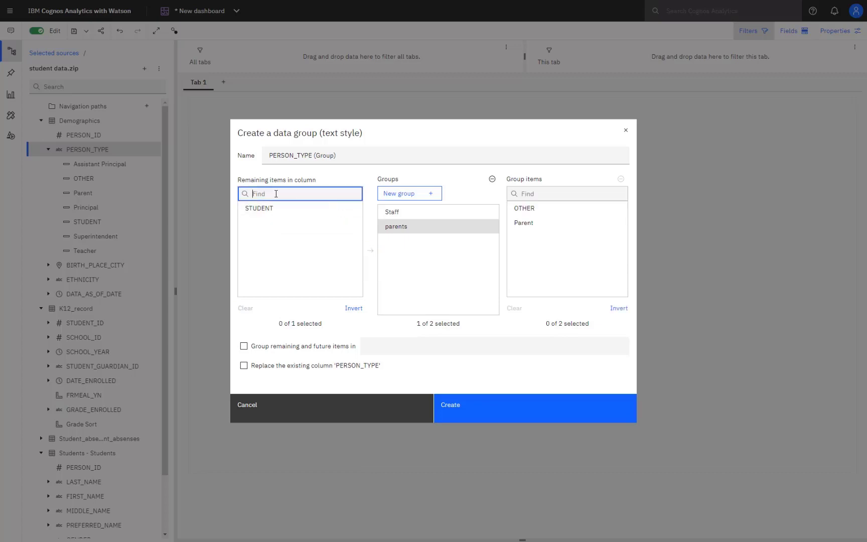
Step: Add a 'students' group with STUDENT and create the PERSON_TYPE (Group) field
click(416, 193)
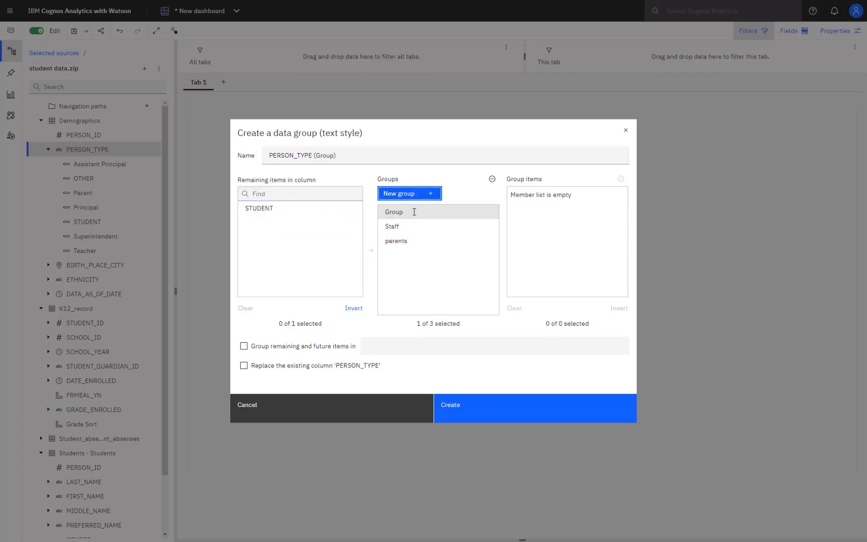
click(414, 211)
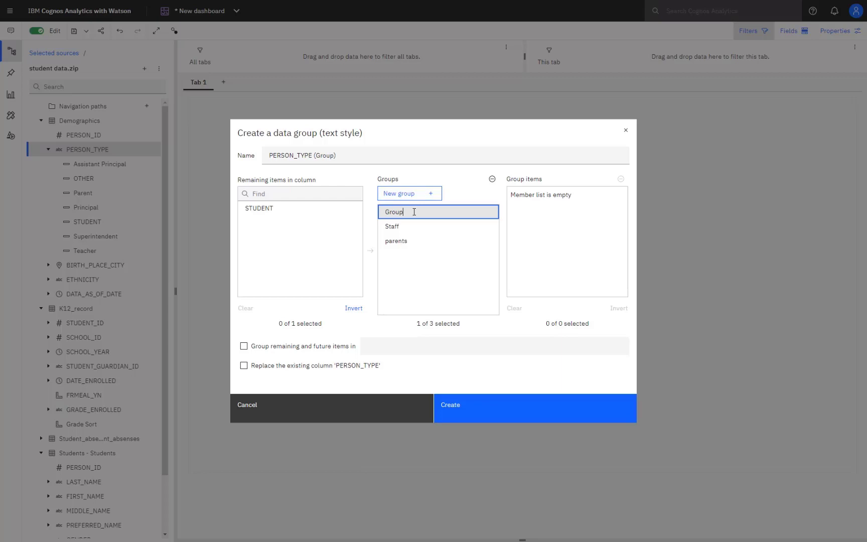
key(BackSpace)
key(BackSpace)
key(BackSpace)
key(BackSpace)
key(BackSpace)
text(students)
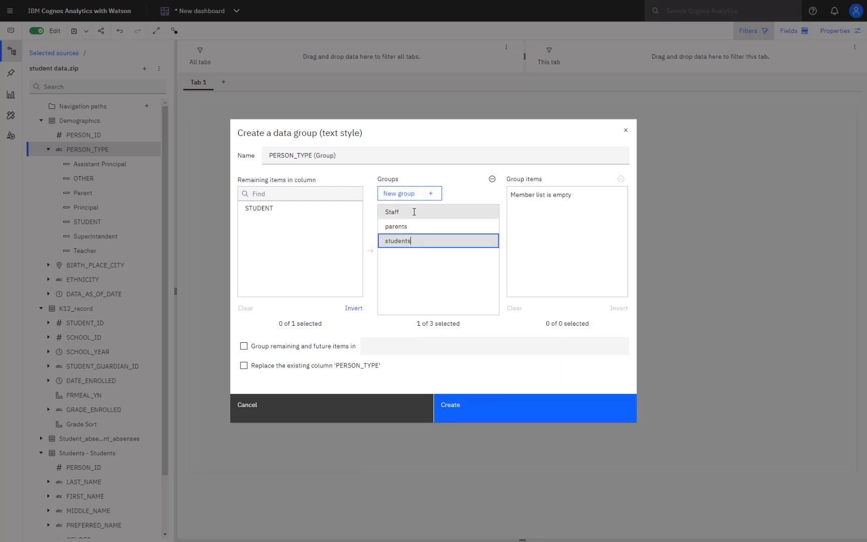
click(272, 209)
click(370, 250)
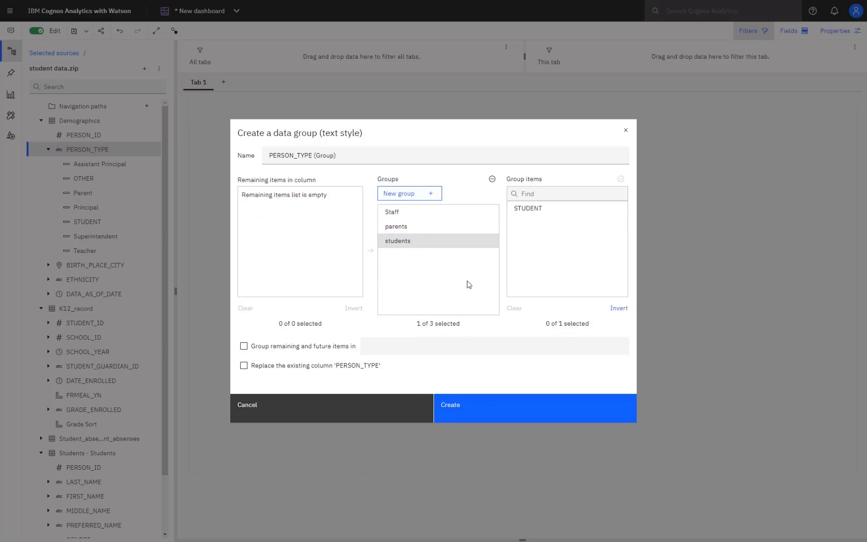
click(456, 410)
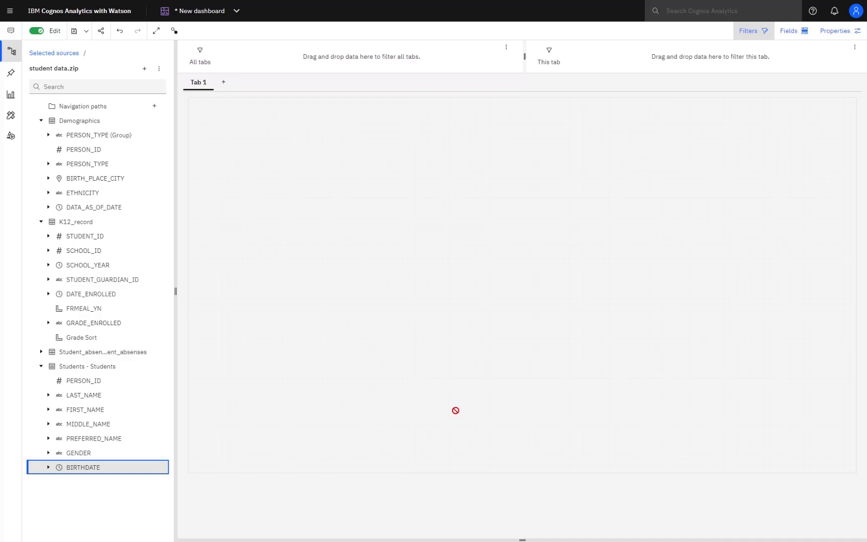
Step: Start a new calculation and place the _year function in its expression
click(97, 486)
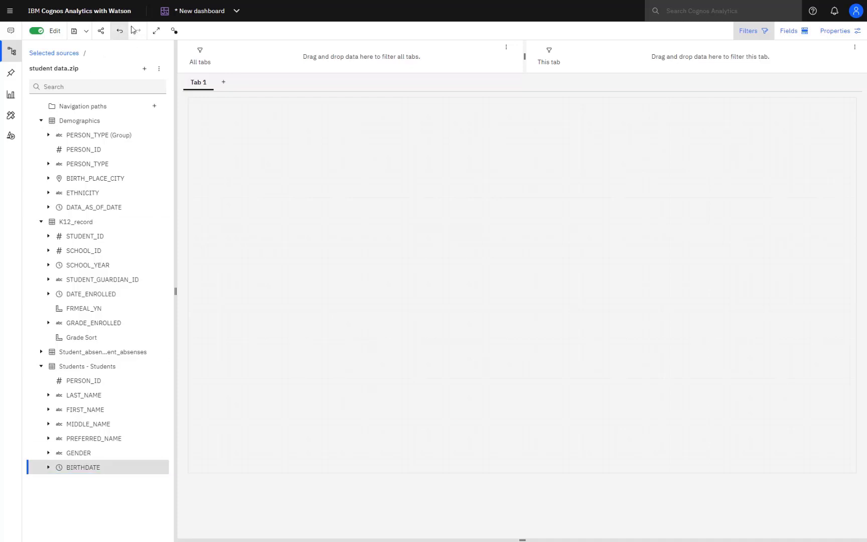
click(159, 71)
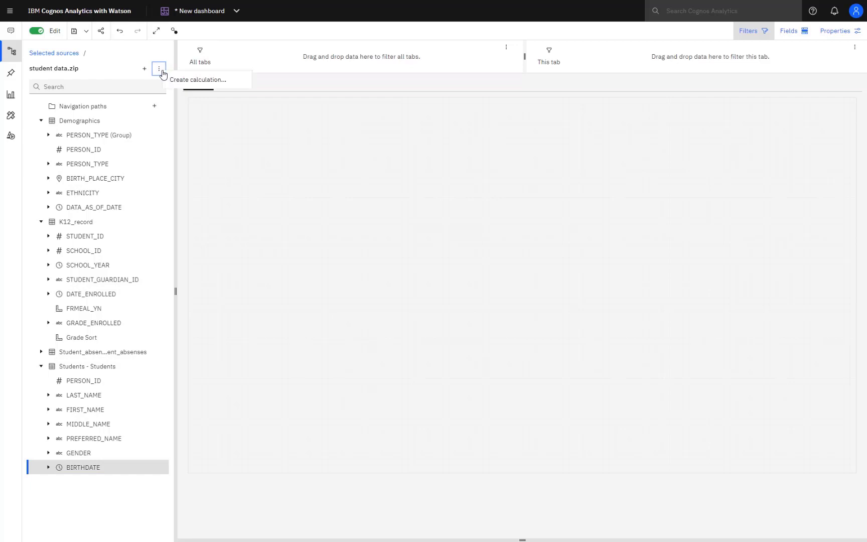
click(223, 84)
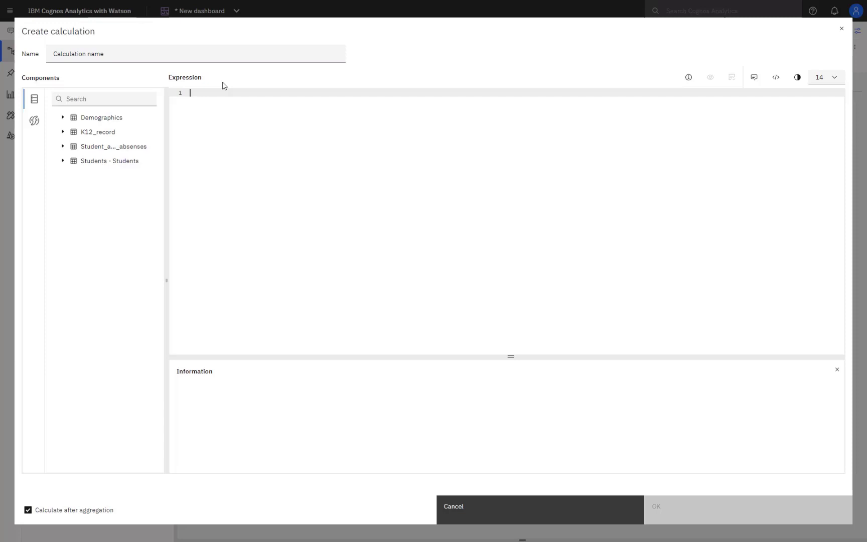
click(34, 120)
click(96, 102)
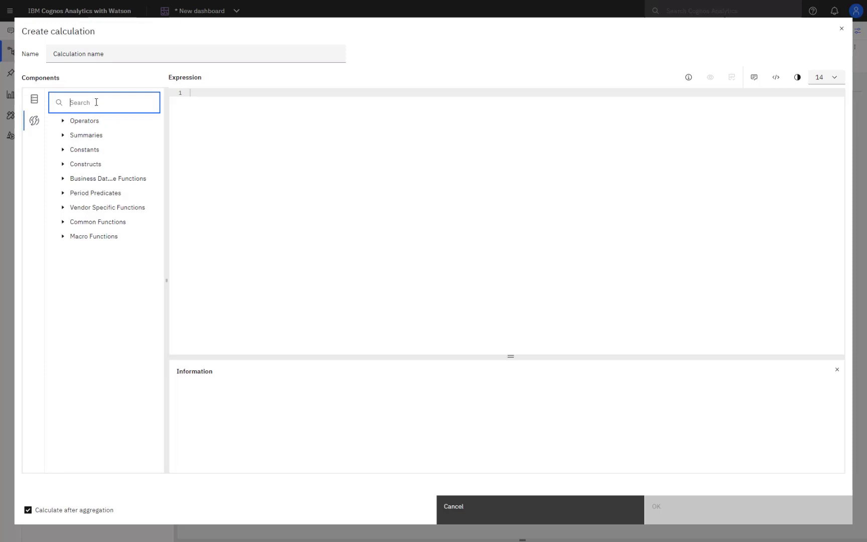
text(year)
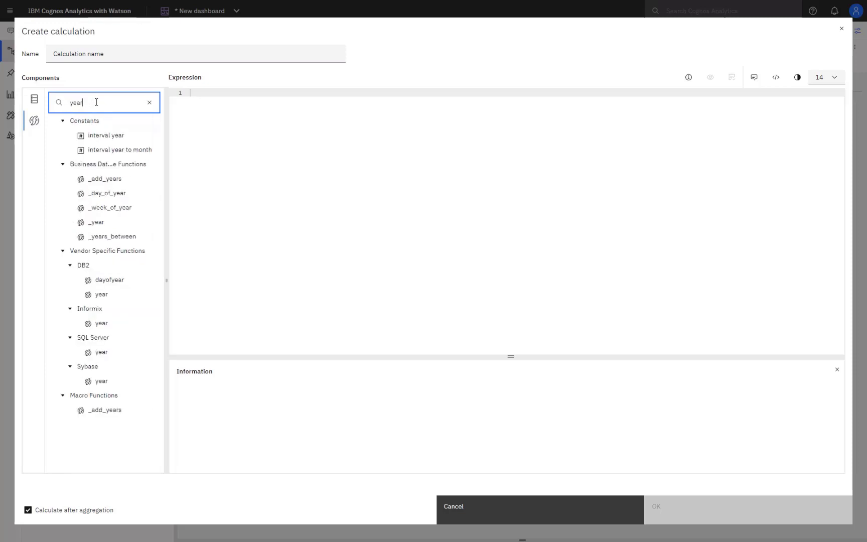
click(98, 227)
drag(98, 226, 239, 90)
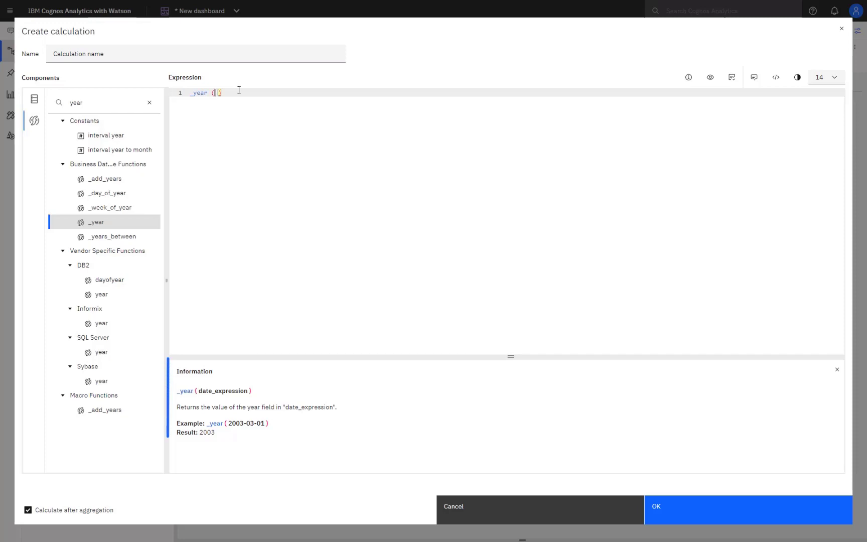
Step: Put Students BIRTHDATE inside _year, preview it, and save it as 'Birth year'
click(35, 100)
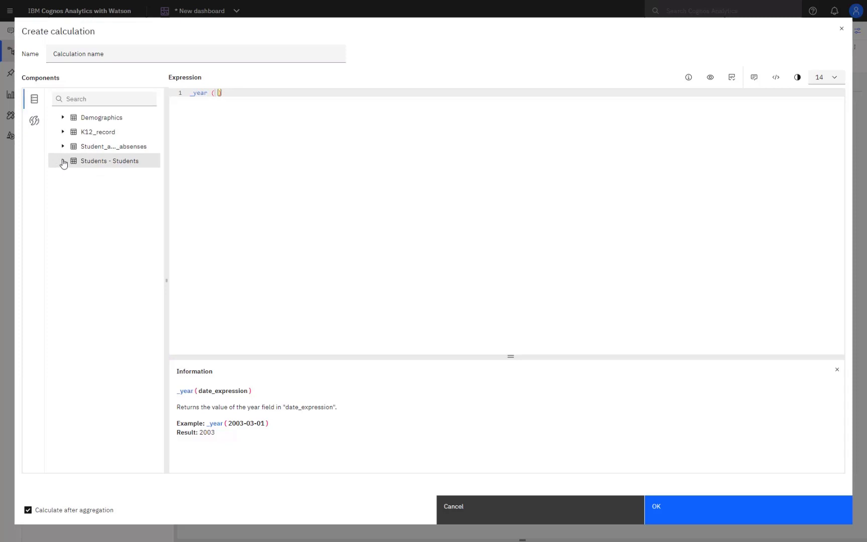
click(63, 161)
drag(105, 266, 217, 94)
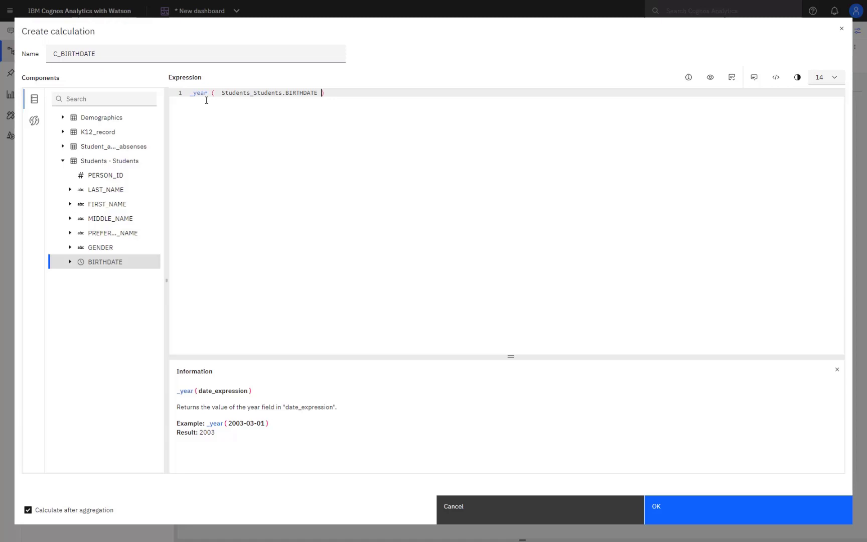
click(709, 79)
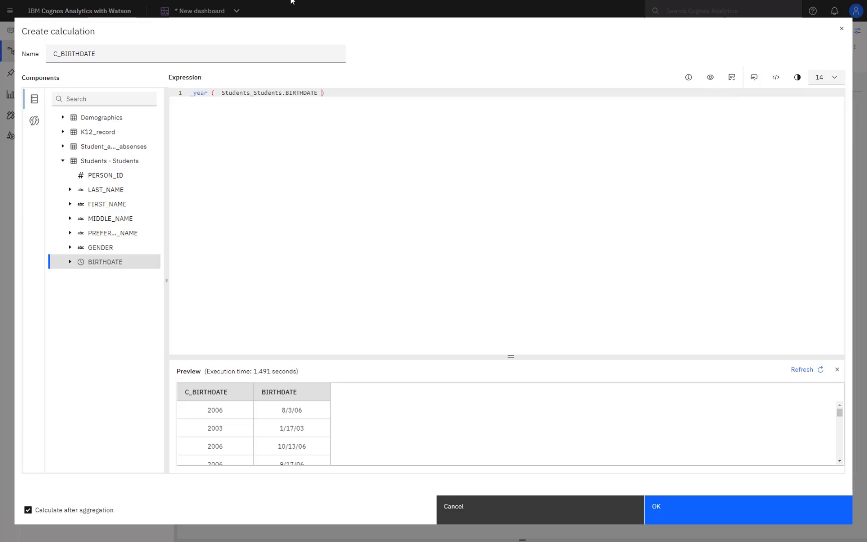
drag(98, 53, 22, 50)
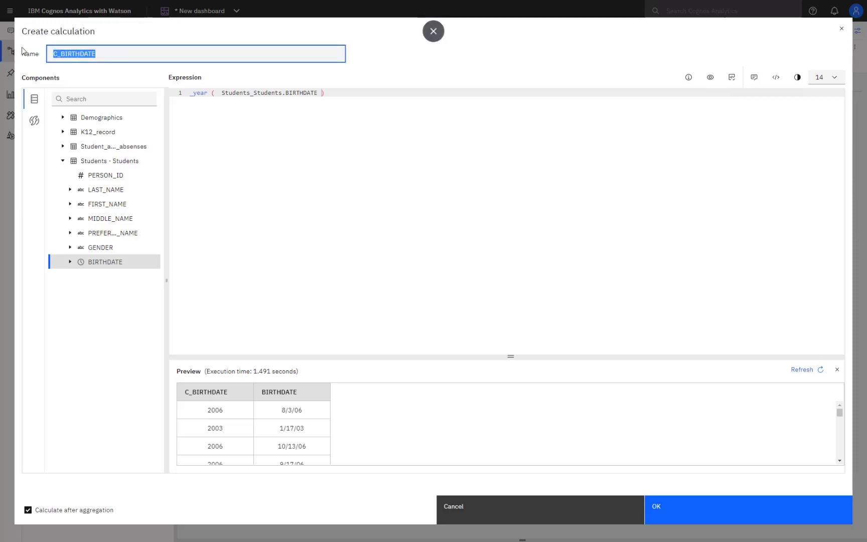
text(Birth yea)
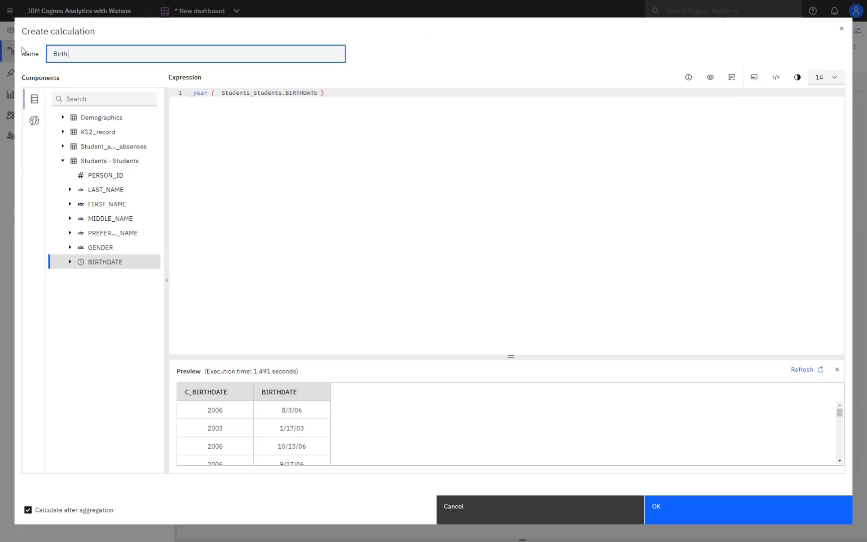
text(r)
click(692, 514)
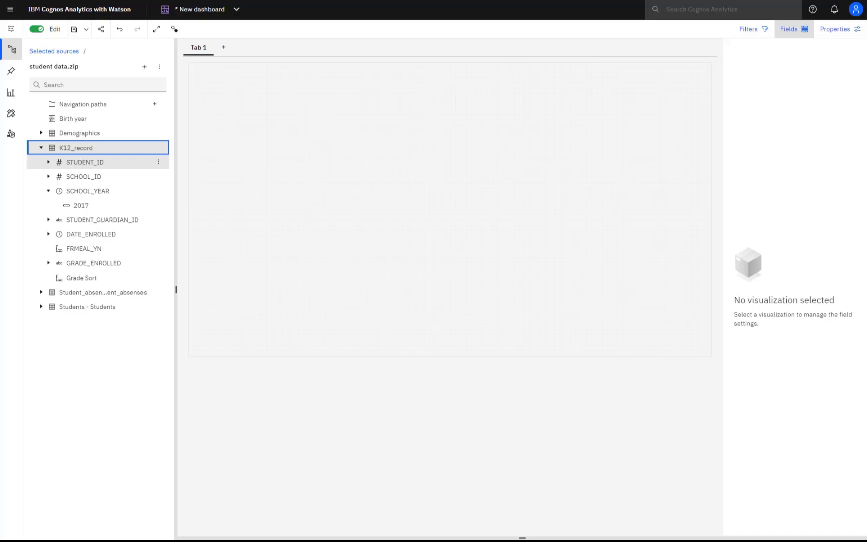
Step: Check STUDENT_ID's properties: Identifier usage with Count Distinct aggregate
click(158, 162)
click(195, 296)
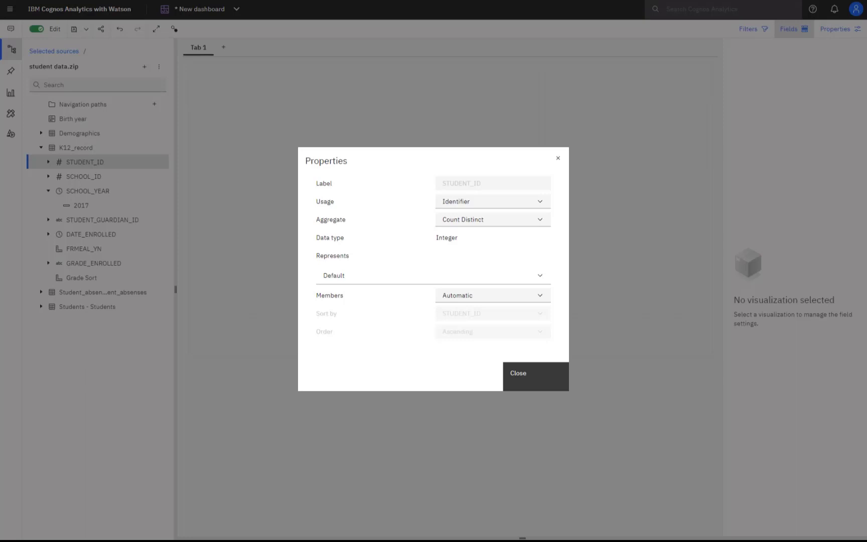
click(536, 376)
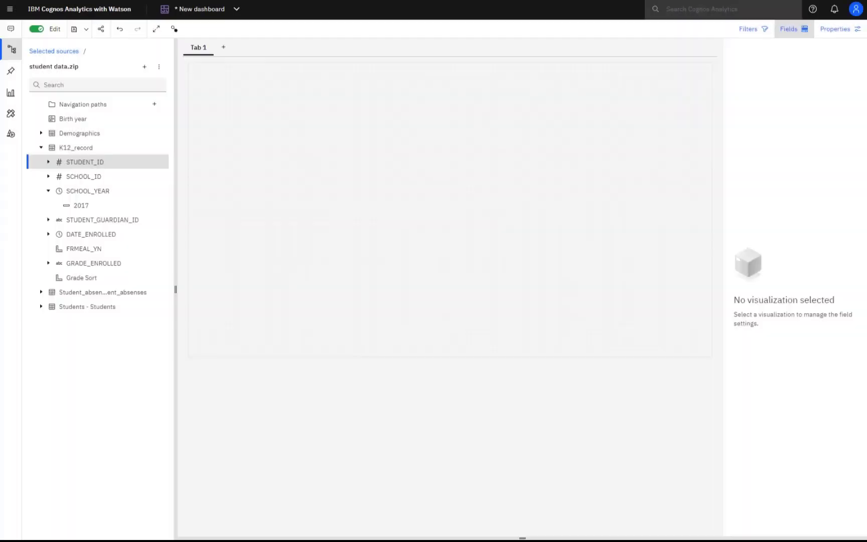
Step: Add a Summary tile of STUDENT_ID count (49.6K) plus a SCHOOL_ID table to Tab 1
click(11, 93)
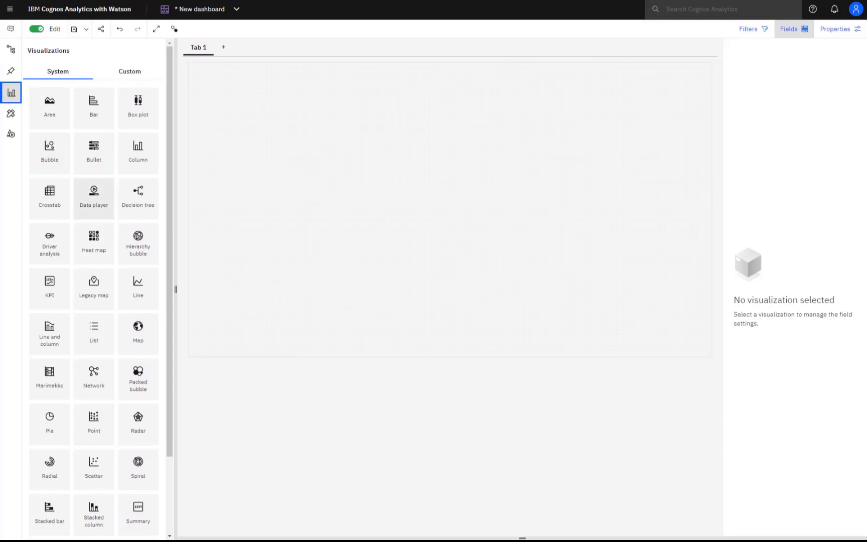
drag(138, 512, 273, 150)
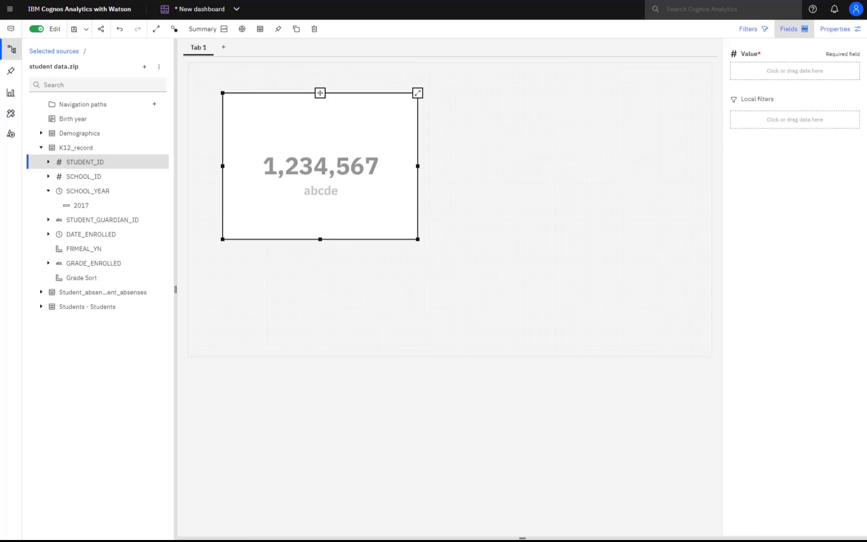
drag(84, 161, 291, 168)
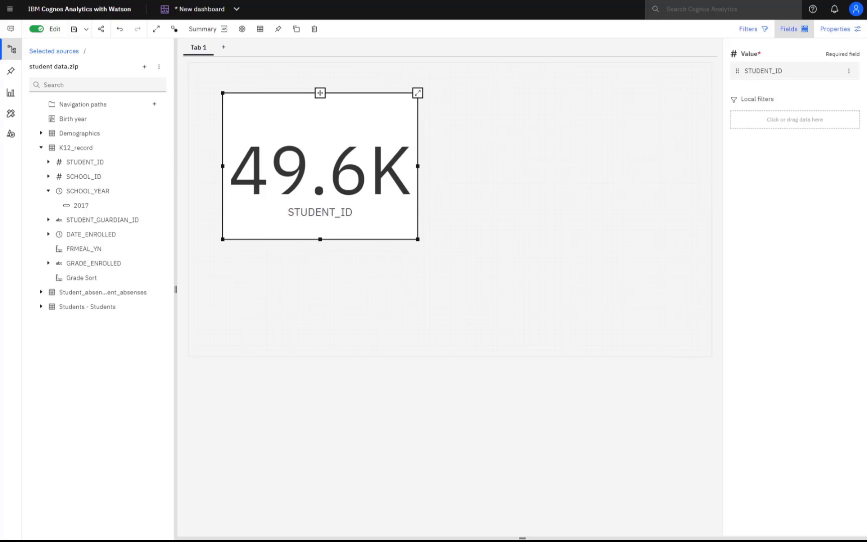
key(Escape)
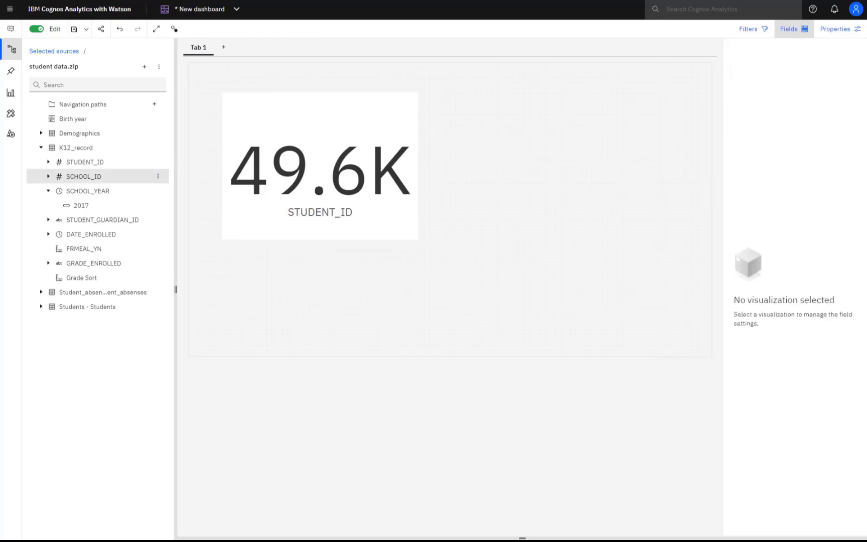
drag(83, 176, 521, 126)
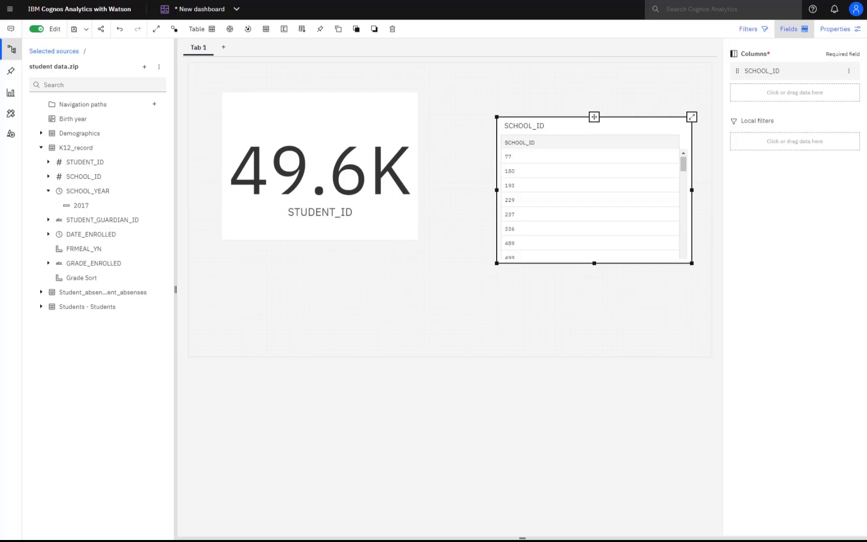
Step: Switch the SCHOOL_ID table's visualization type to Summary, showing 60
click(200, 29)
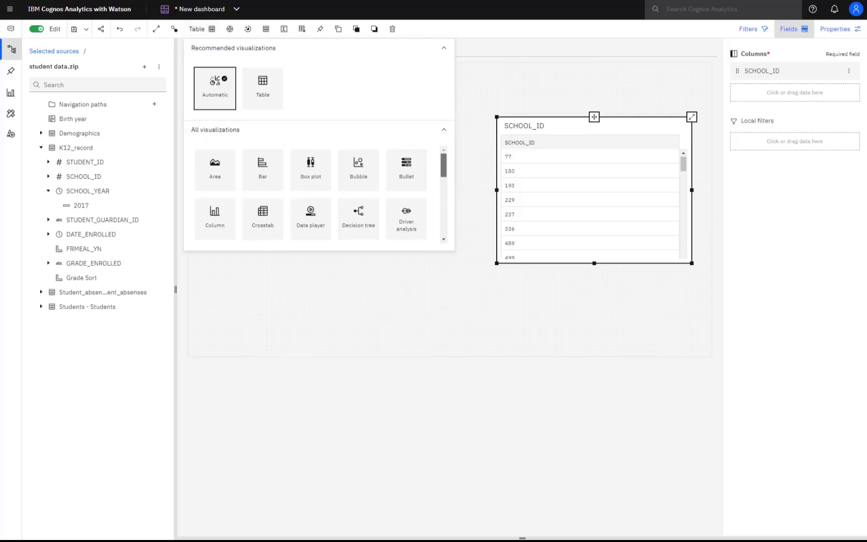
scroll(311, 195, down, 2)
scroll(406, 209, down, 4)
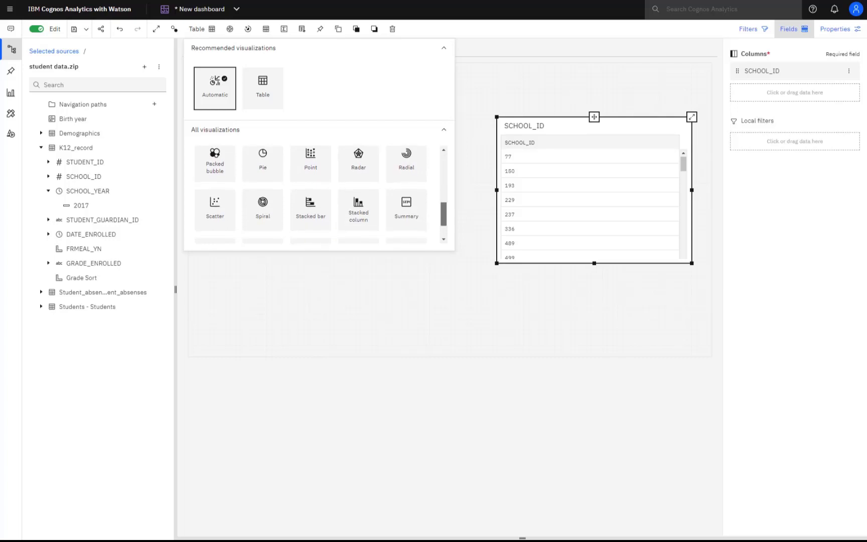
click(407, 210)
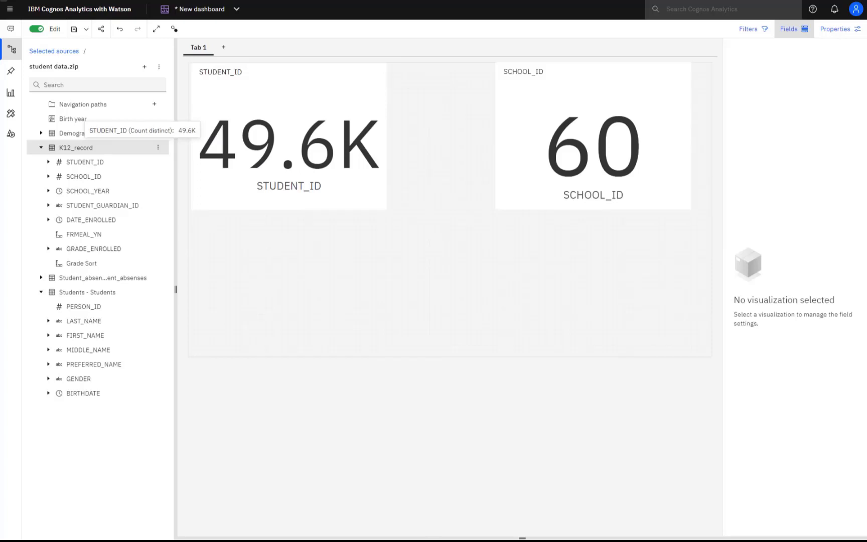
Step: Add a Bar chart with GRADE_ENROLLED as bars and STUDENT_ID count as length, sorted descending
click(10, 93)
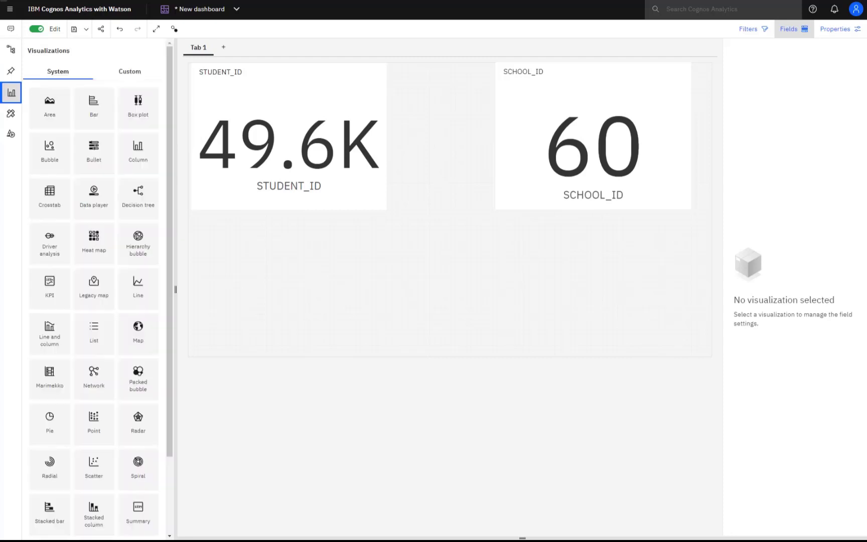
drag(93, 105, 266, 288)
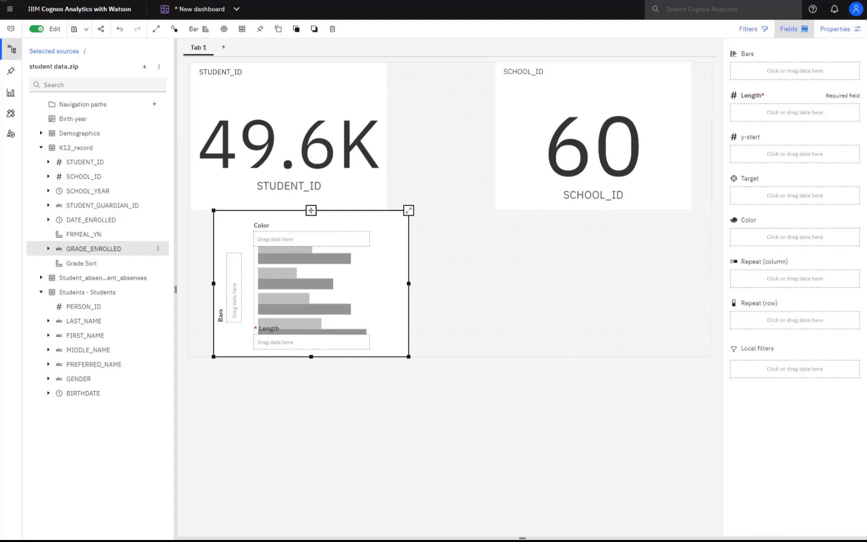
drag(94, 248, 234, 287)
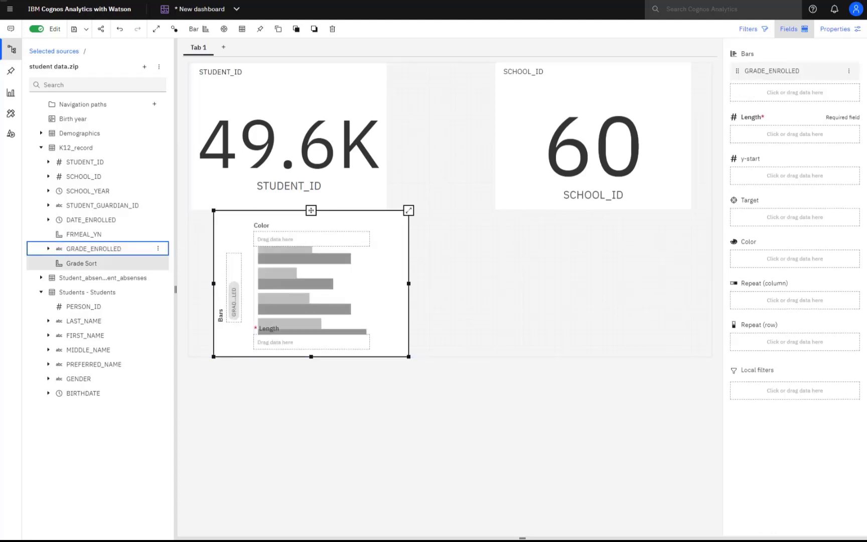
drag(85, 162, 309, 346)
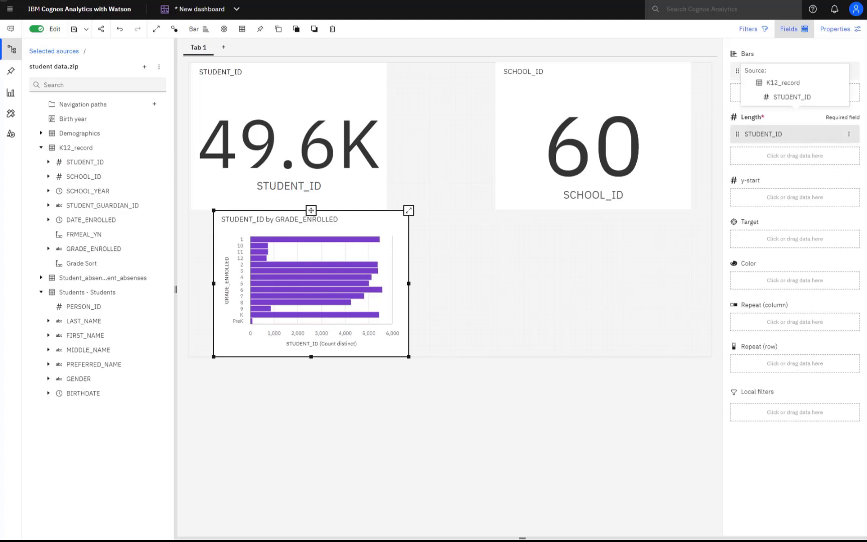
click(849, 134)
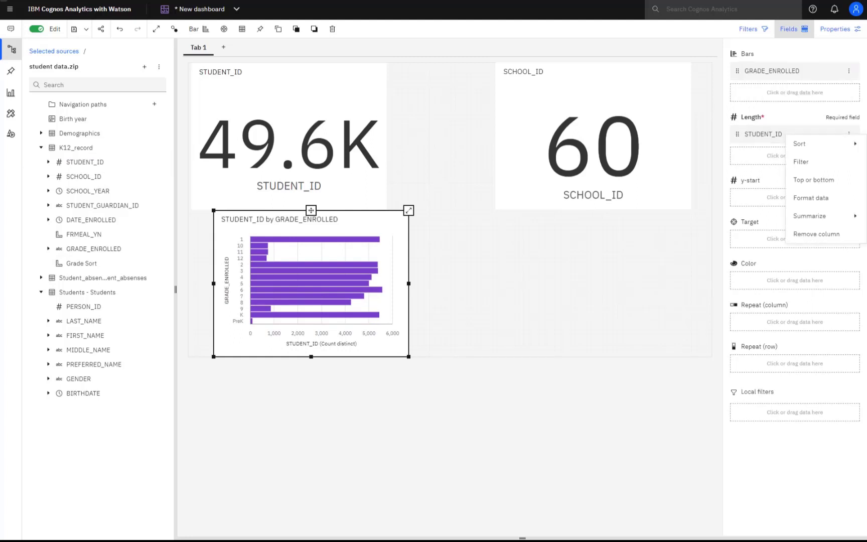
mouse_move(808, 144)
click(727, 163)
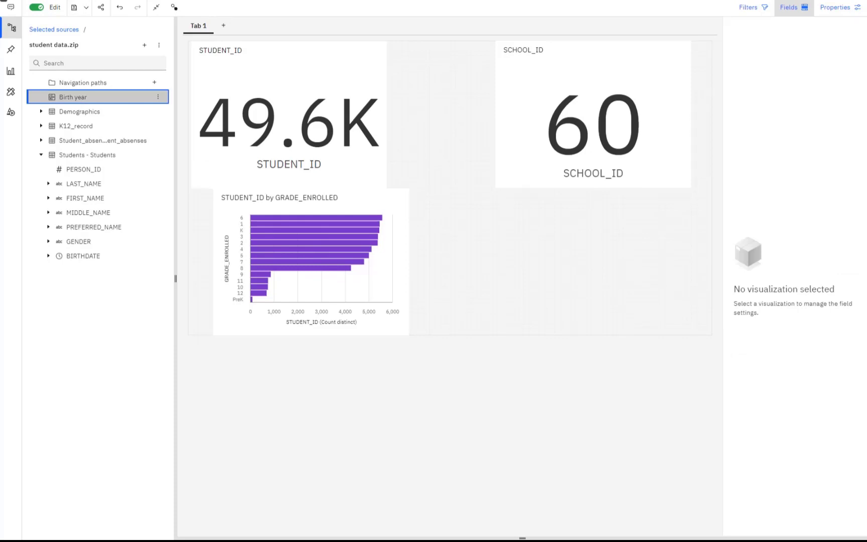
Step: Drag Birth year, PERSON_ID and GENDER onto the empty canvas to create a gender-coloured column chart
click(97, 169)
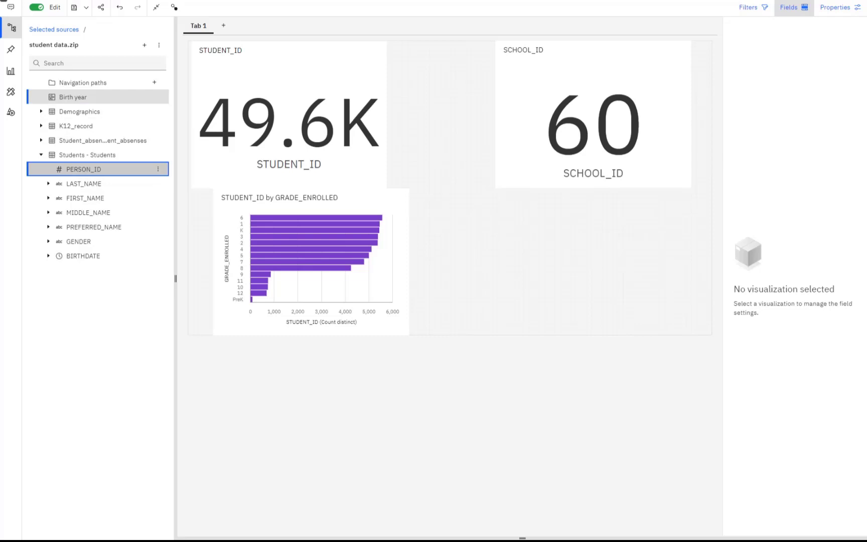
click(98, 241)
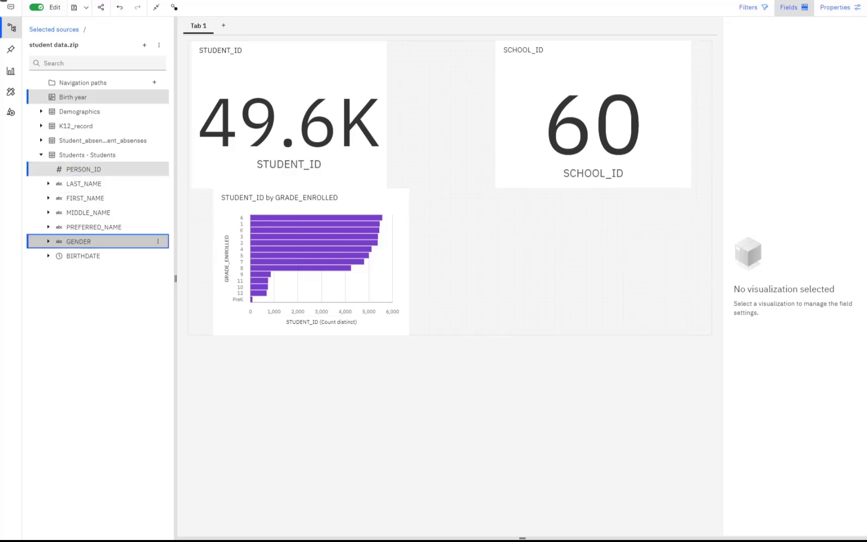
drag(98, 241, 531, 241)
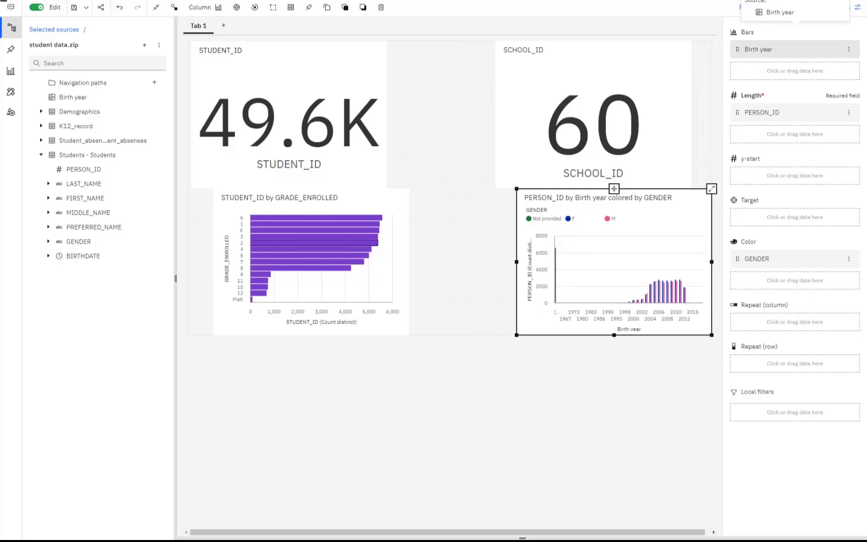
Step: Open the filter for the chart's Birth year field
click(849, 49)
mouse_move(853, 59)
click(801, 76)
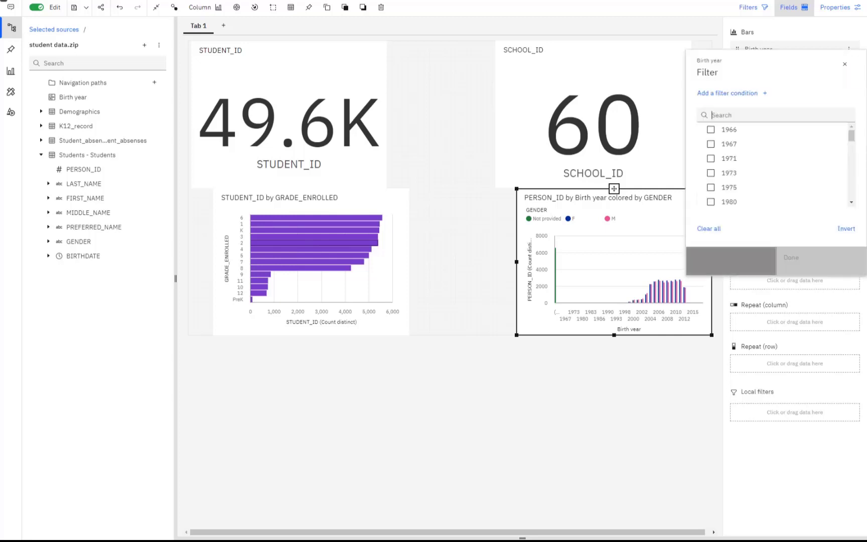
scroll(753, 158, down, 10)
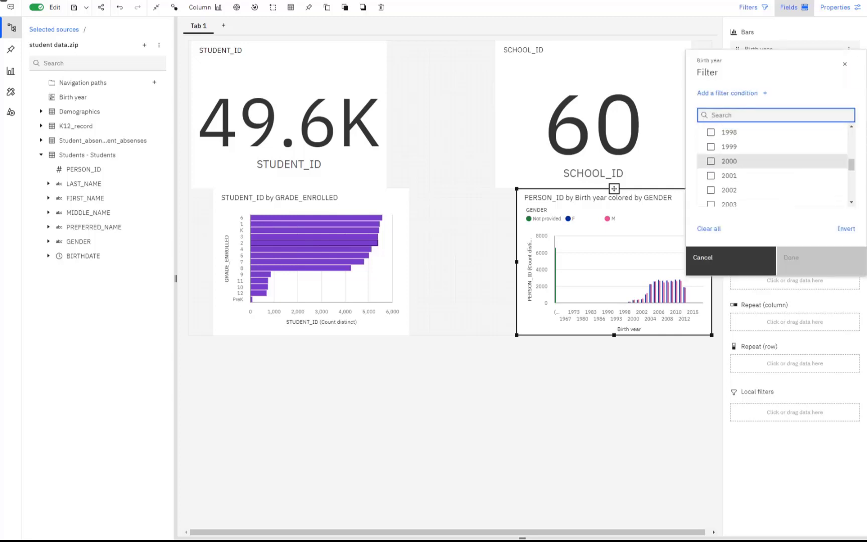
scroll(753, 151, up, 1)
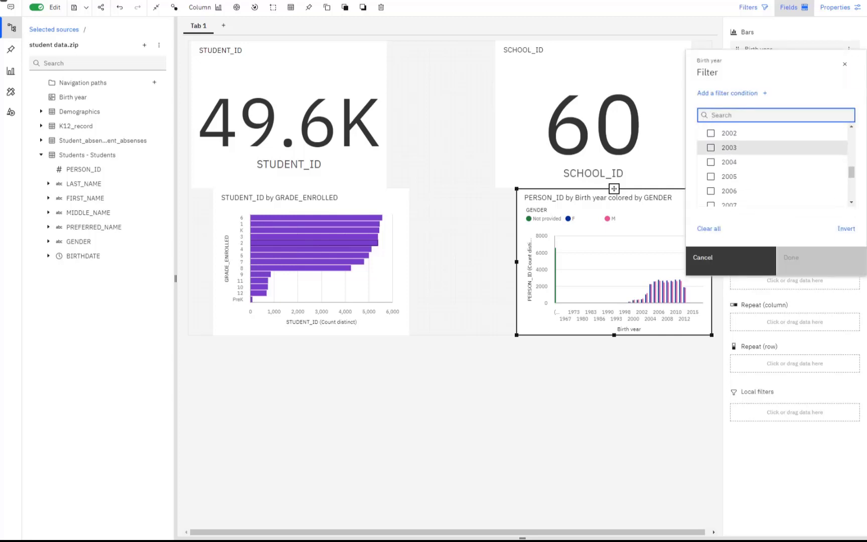
scroll(752, 149, up, 1)
Step: Include birth years 2000, 2001, 2002, 2003 and 2004 in the filter and apply it
click(729, 149)
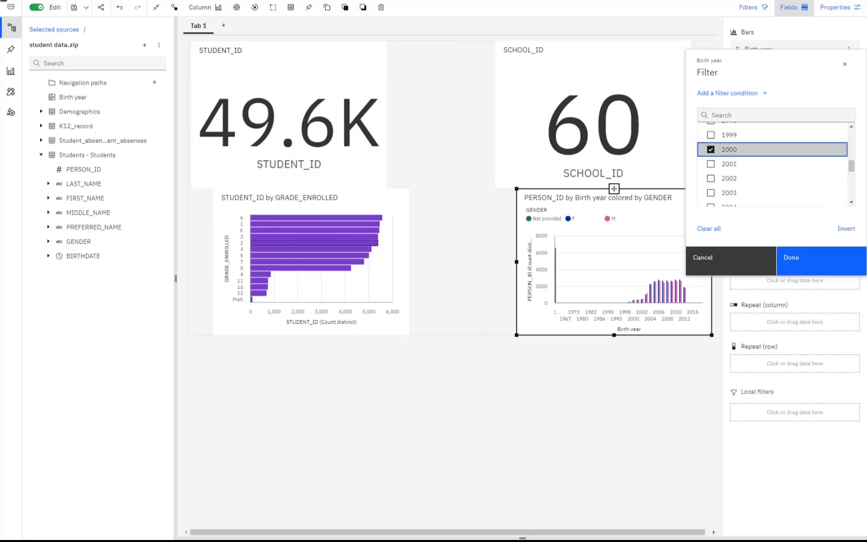
click(729, 163)
click(729, 178)
click(729, 193)
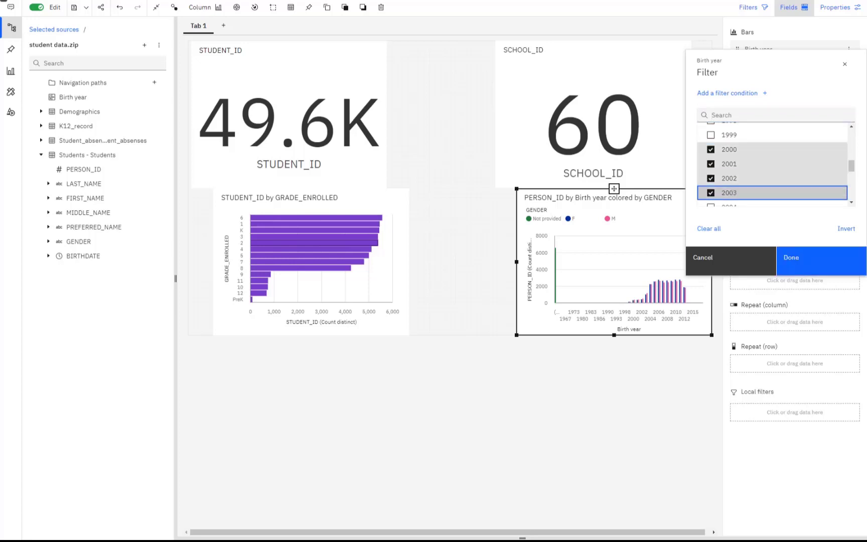
scroll(772, 163, down, 2)
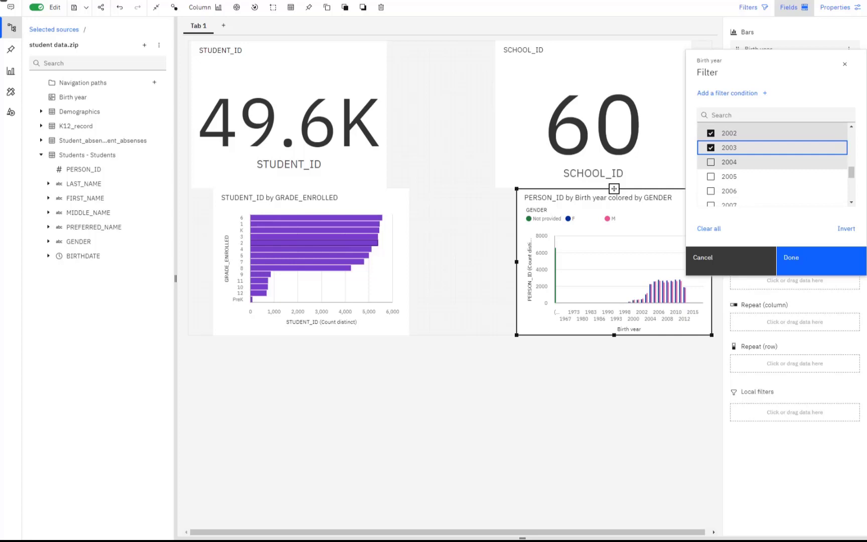
click(729, 162)
click(798, 258)
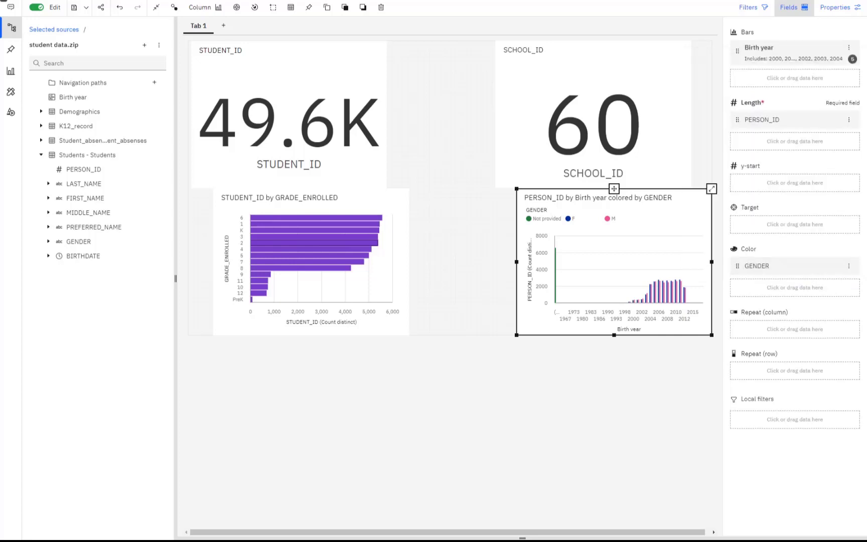